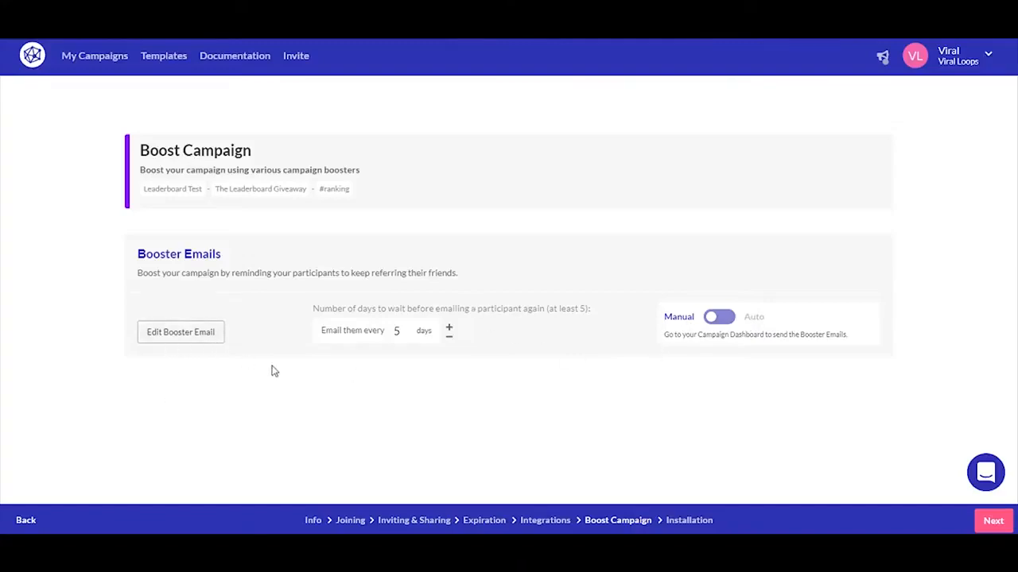
- Open the booster email editor, compare the default emails of both segments, and try to save them
left_click(204, 339)
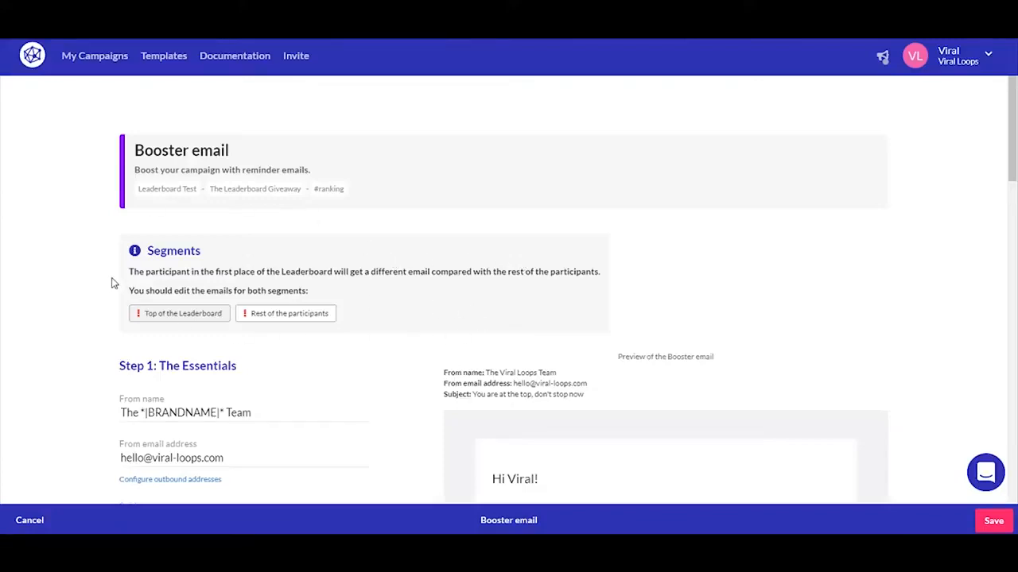
left_click_drag(124, 241, 468, 322)
left_click(468, 323)
left_click(263, 314)
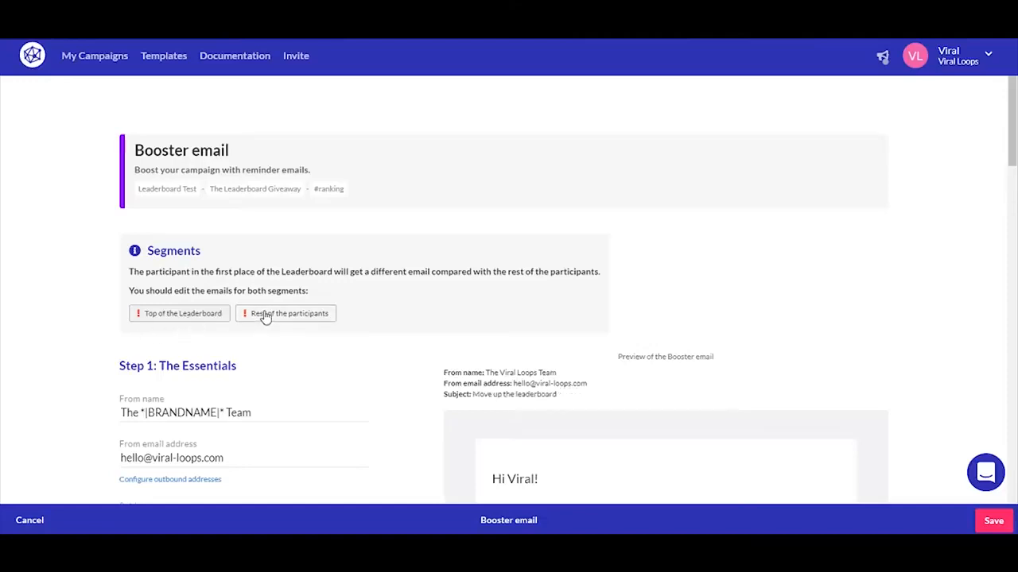
left_click(170, 320)
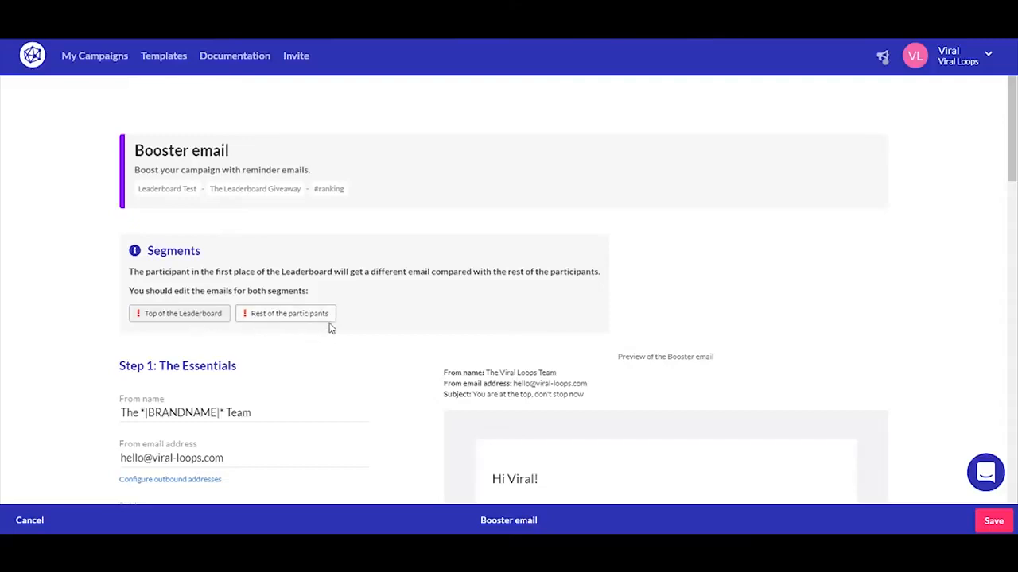
left_click(988, 522)
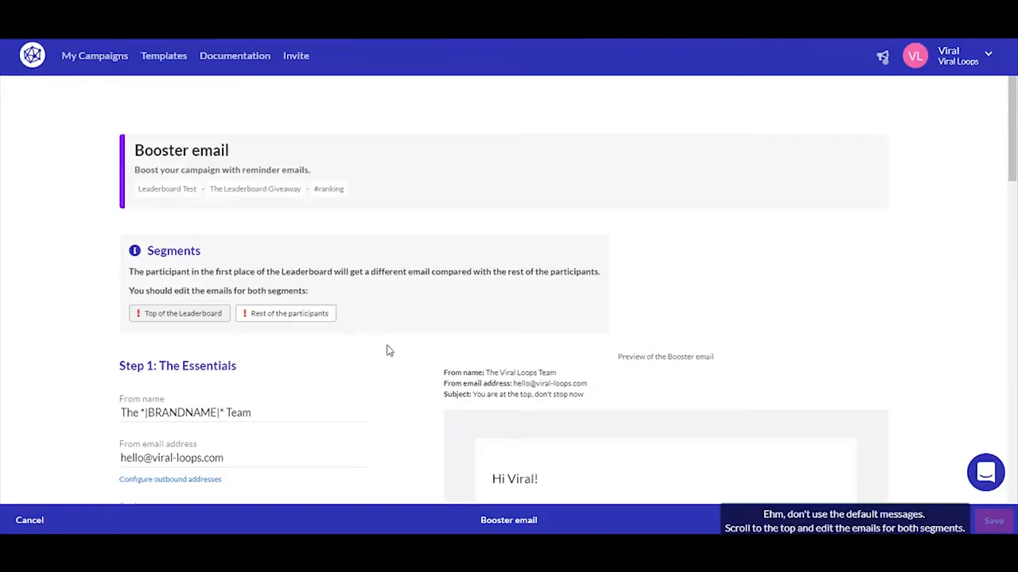
- Change the from name of the Top of the Leaderboard email to "The *|BRANDNAME|* Awesome Team"
scroll(389, 351, "down", 1)
scroll(389, 350, "down", 2)
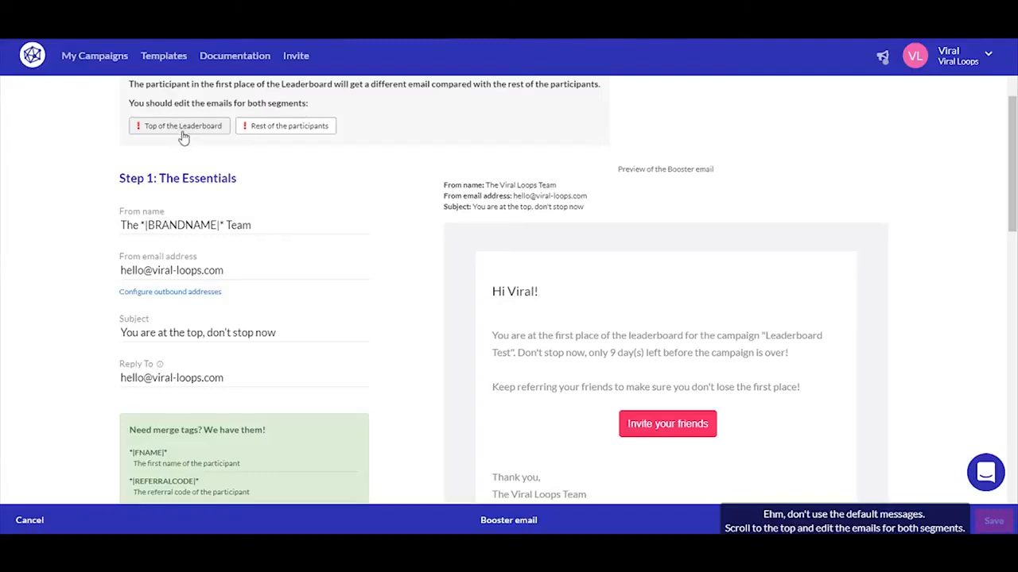
left_click(267, 225)
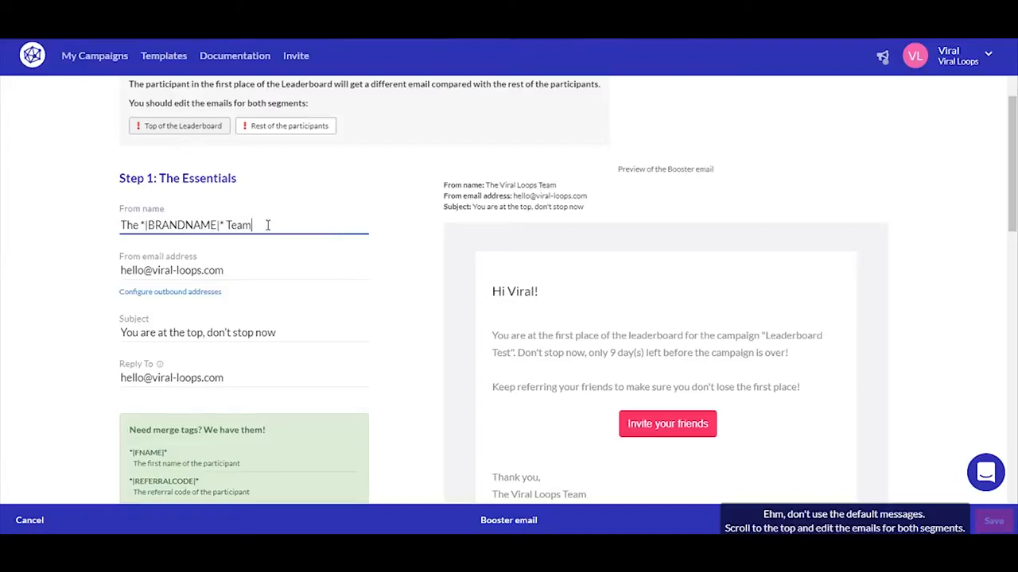
left_click(270, 276)
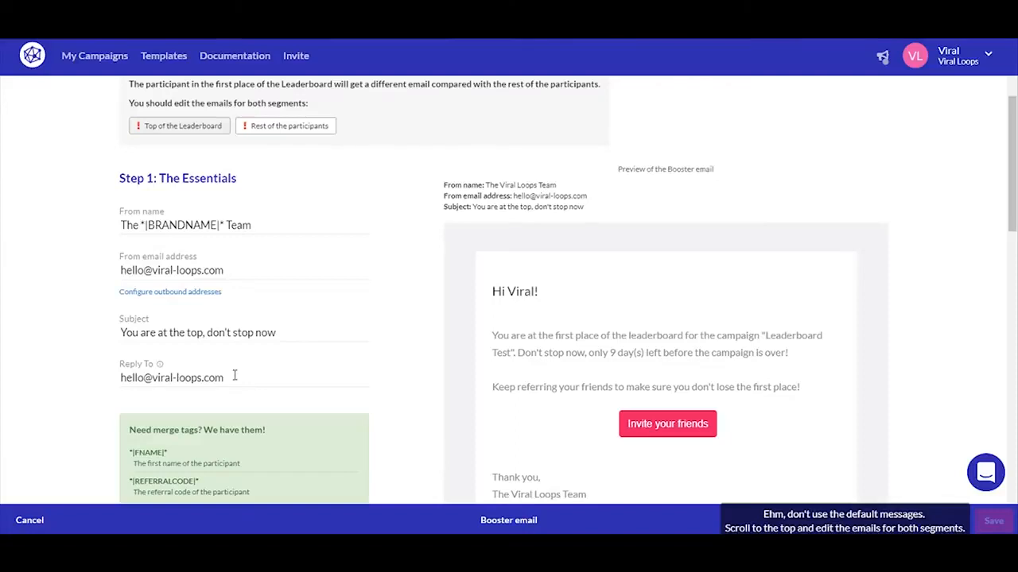
left_click(267, 226)
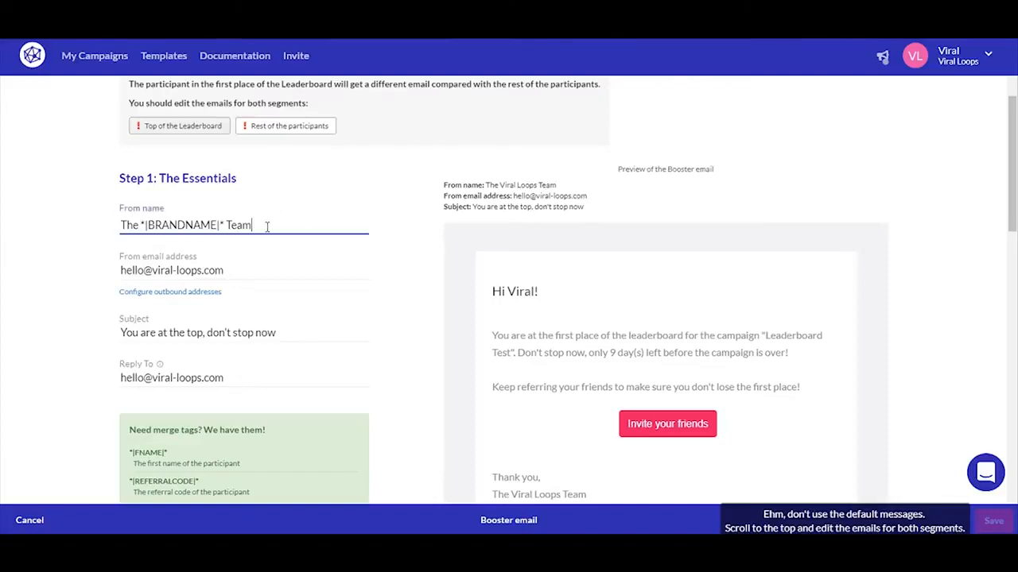
key("BackSpace")
key("BackSpace")
key("BackSpace")
key("BackSpace")
key("BackSpace")
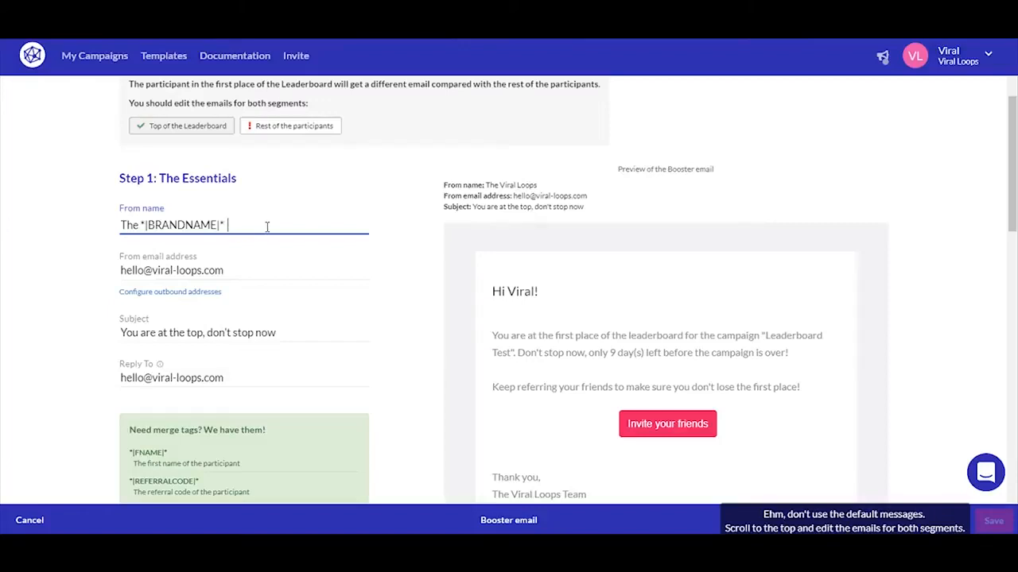
type("Awesome Team")
left_click(268, 278)
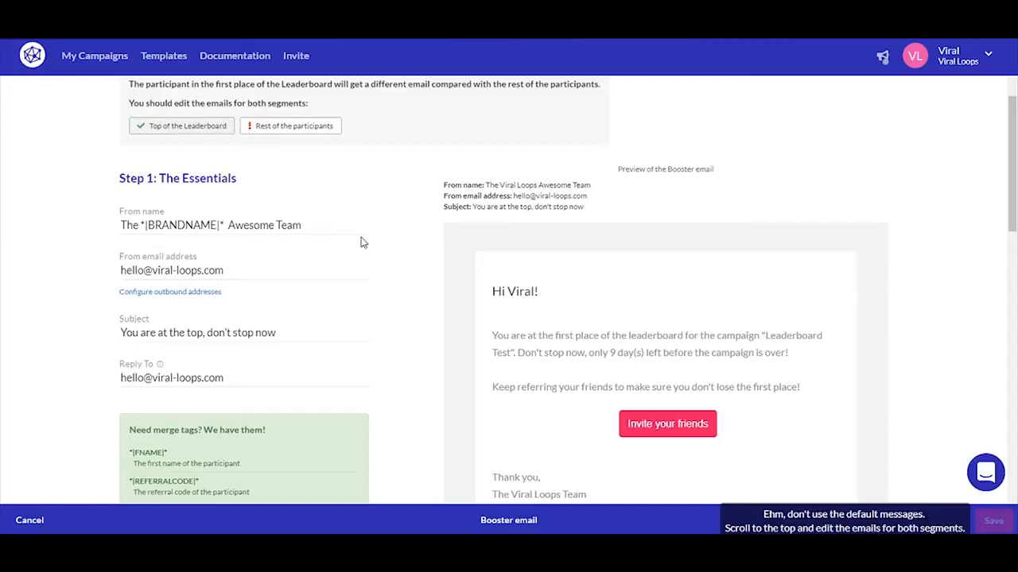
- Set the call-to-action text to "Invite your friends!" and its background color to #000000
scroll(359, 241, "down", 4)
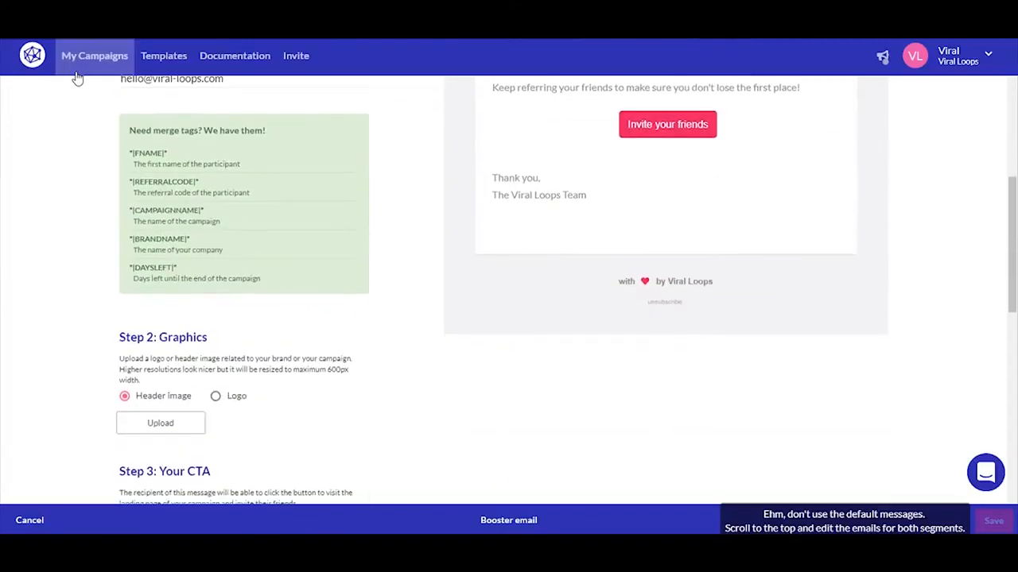
left_click_drag(132, 150, 291, 278)
left_click(391, 252)
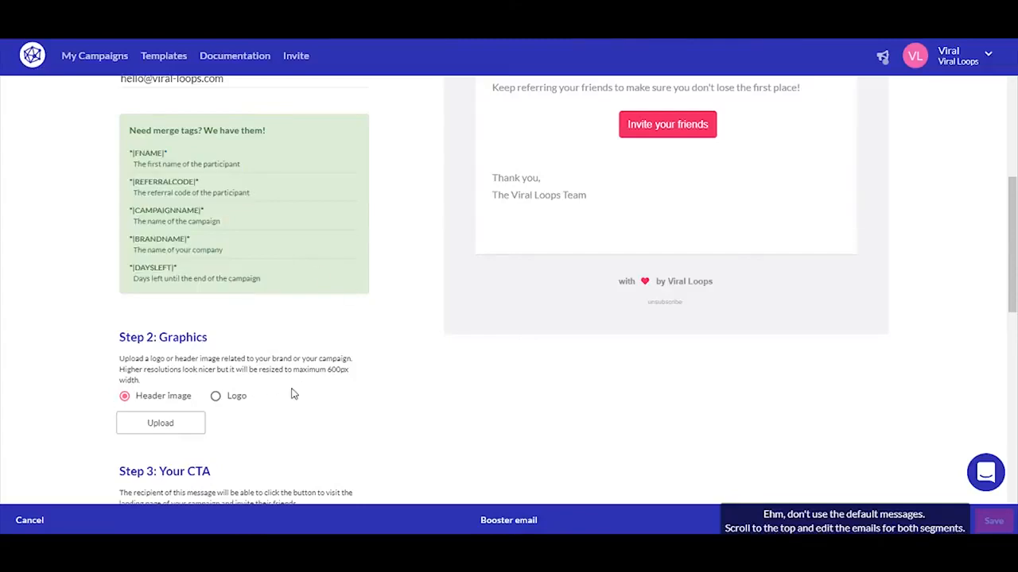
scroll(293, 393, "down", 1)
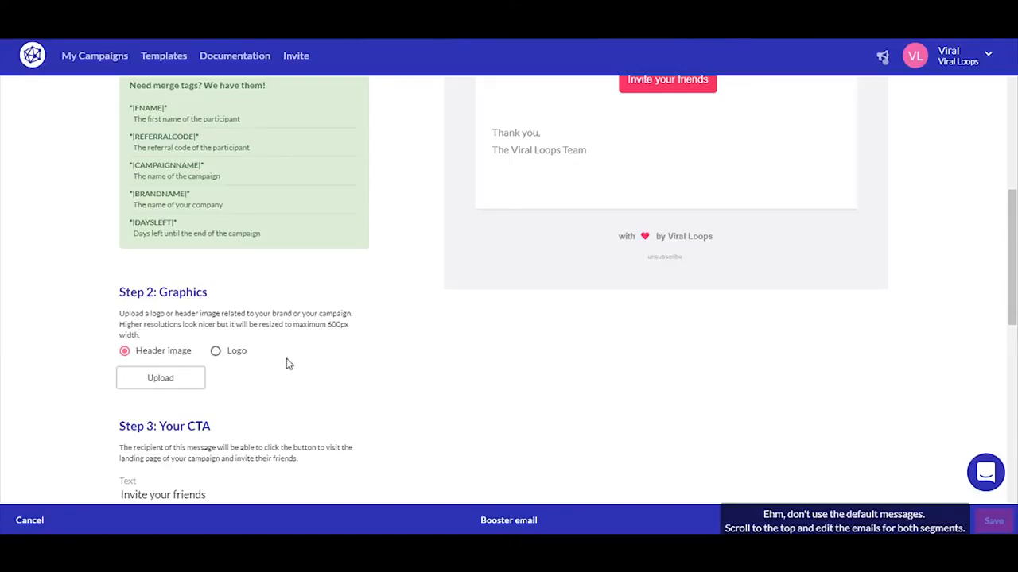
scroll(290, 366, "down", 4)
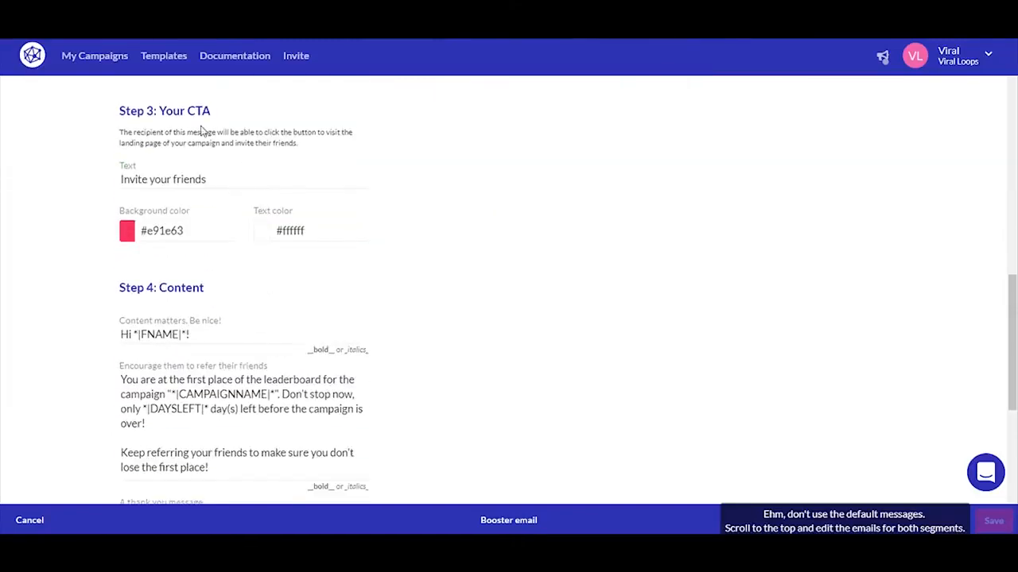
left_click(217, 179)
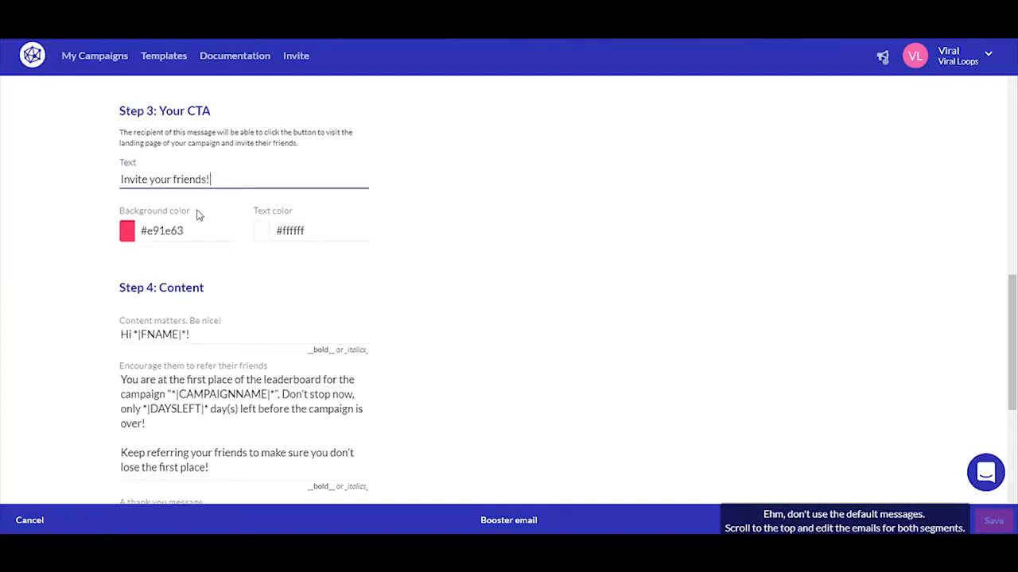
left_click(128, 232)
left_click_drag(154, 264, 90, 331)
left_click(484, 295)
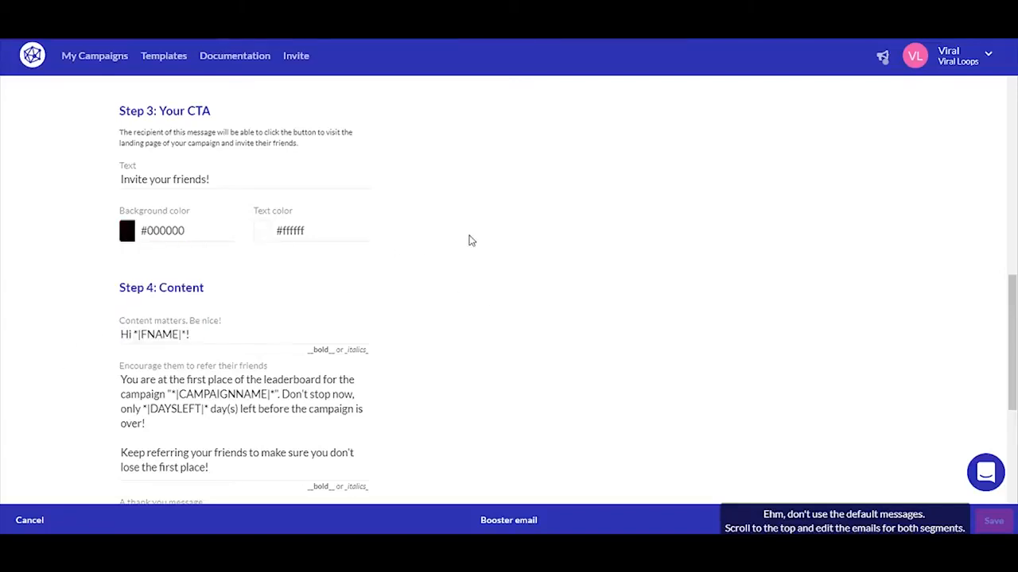
- Examine the Top of the Leaderboard email's preview, content fields, merge tags and test email section
scroll(469, 237, "up", 5)
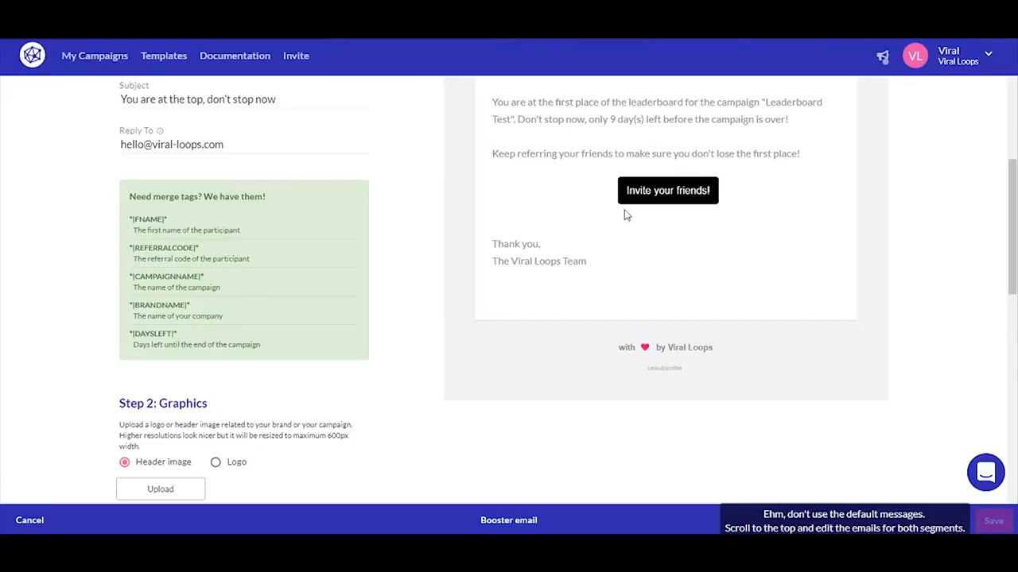
scroll(682, 315, "down", 5)
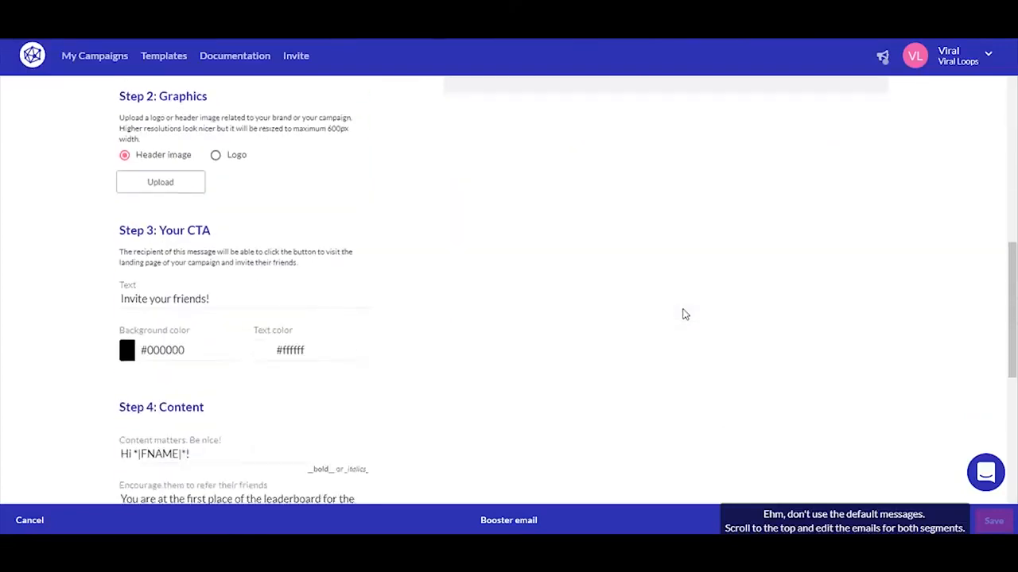
scroll(682, 315, "down", 2)
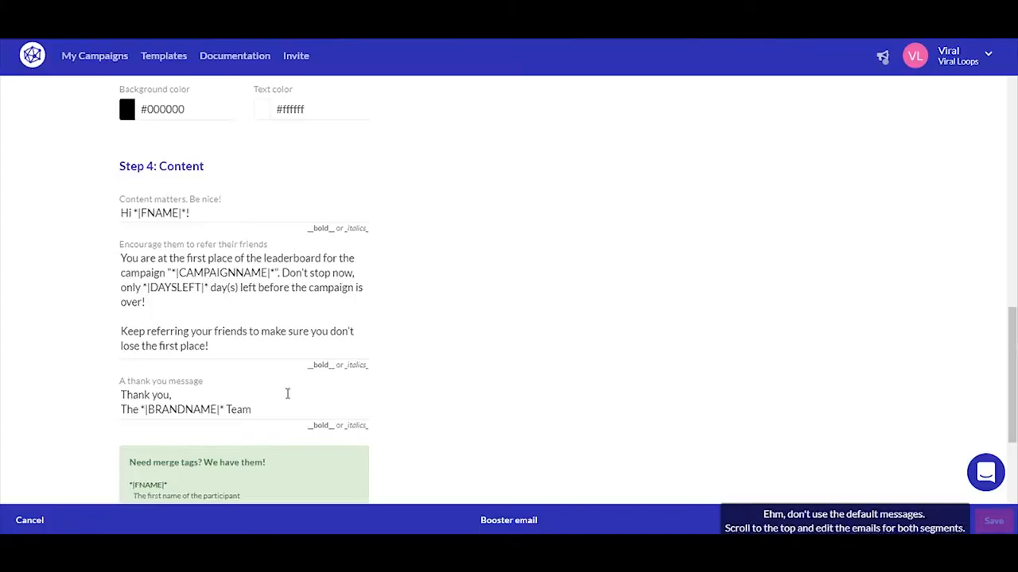
scroll(412, 397, "down", 2)
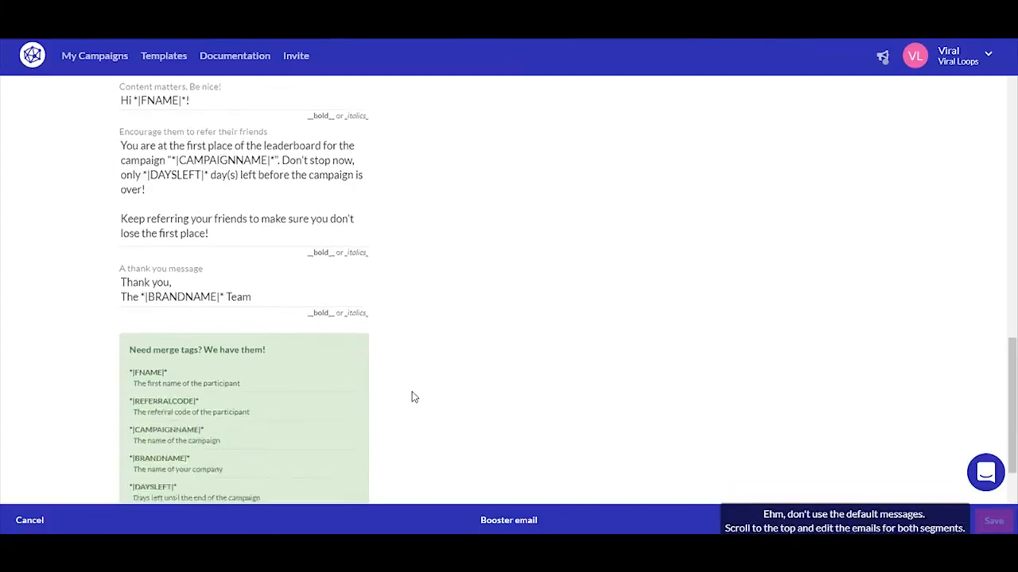
left_click_drag(125, 318, 374, 413)
left_click(444, 419)
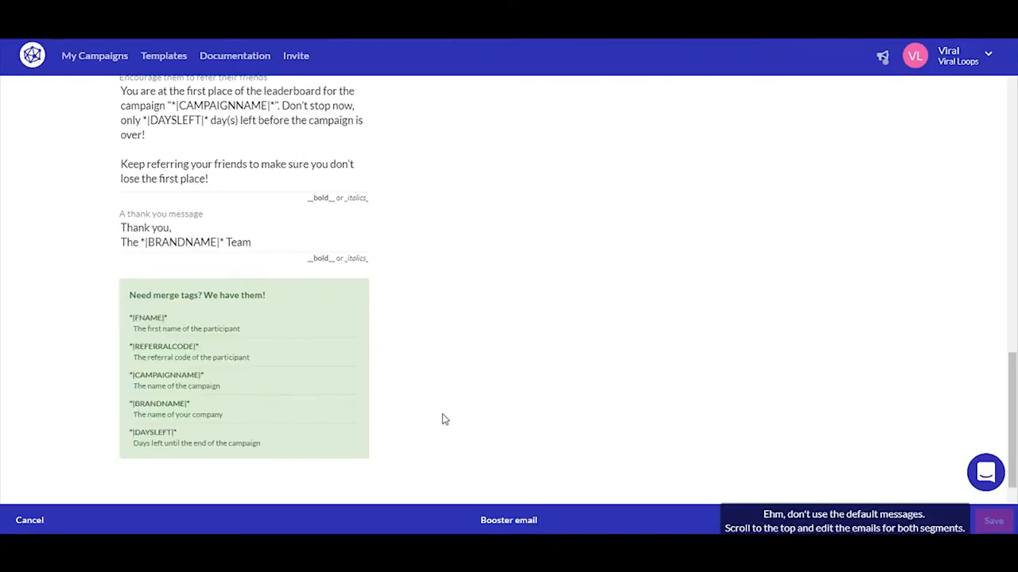
scroll(445, 420, "down", 2)
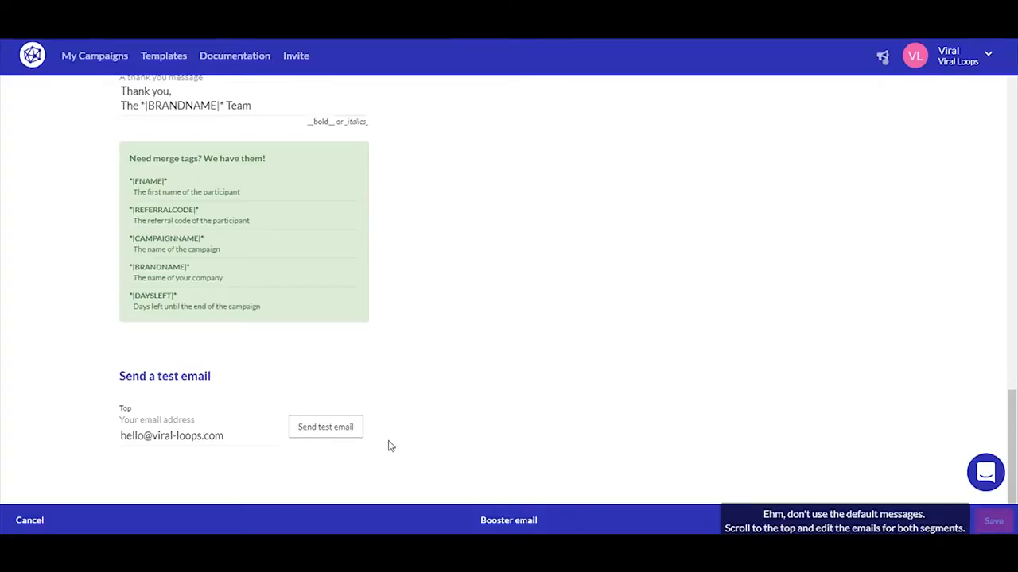
left_click(346, 439)
scroll(603, 353, "up", 15)
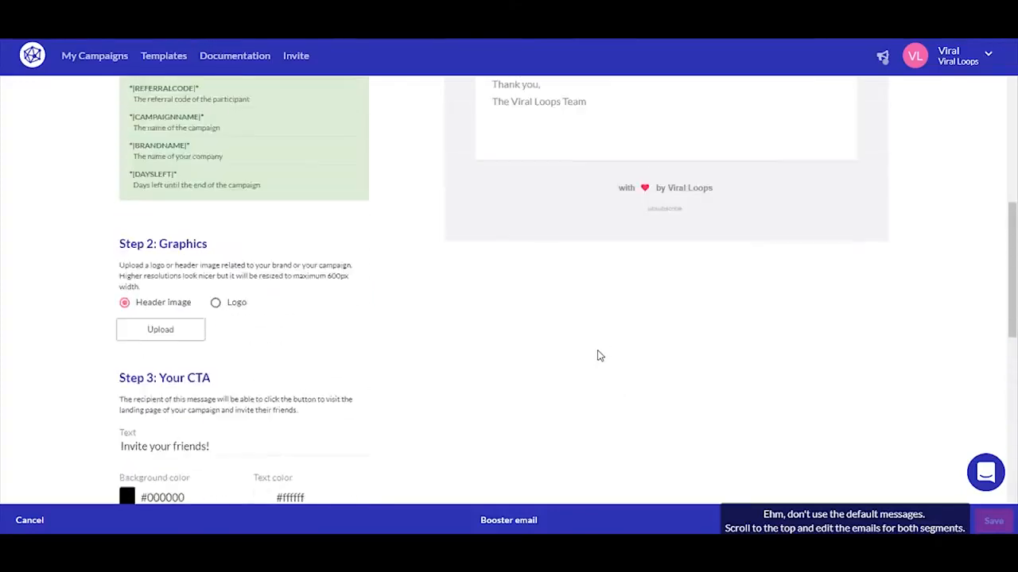
scroll(602, 354, "down", 3)
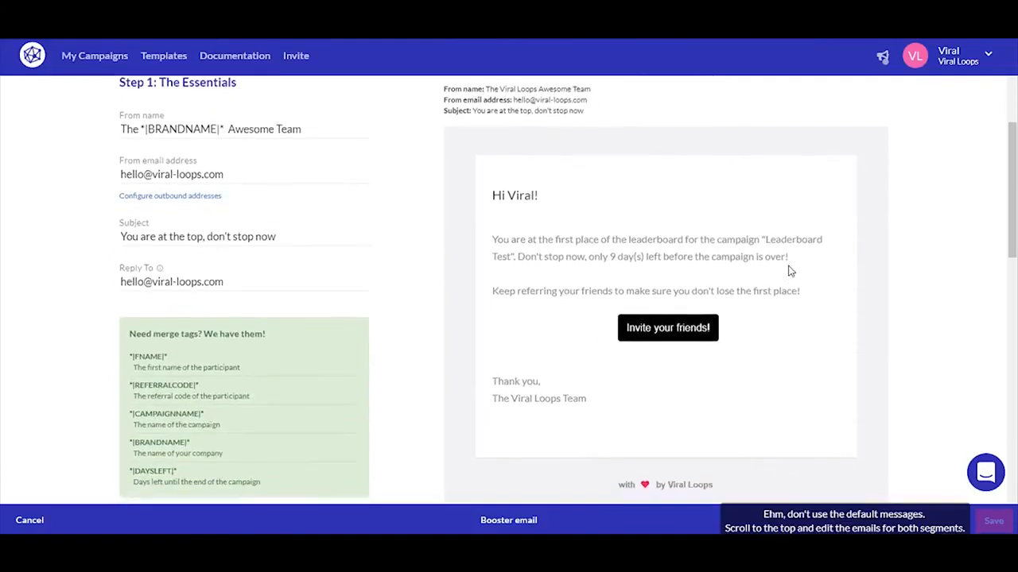
left_click_drag(494, 193, 819, 383)
left_click(819, 383)
scroll(379, 319, "up", 3)
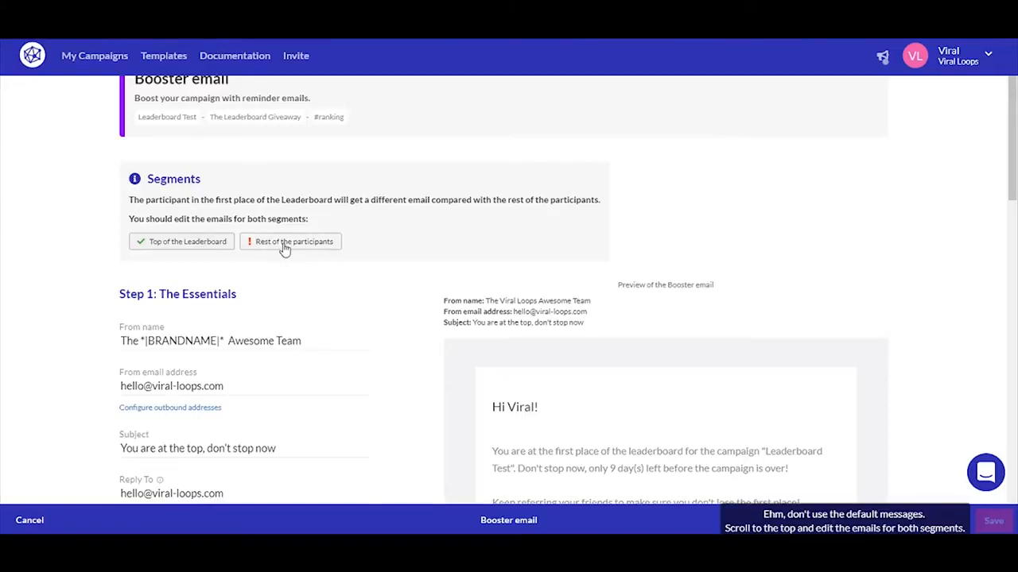
- For the Rest of the participants email, set the from name to "The *|BRANDNAME|* Awesome Team" and the subject to "Move up the leaderboard!"
left_click(284, 248)
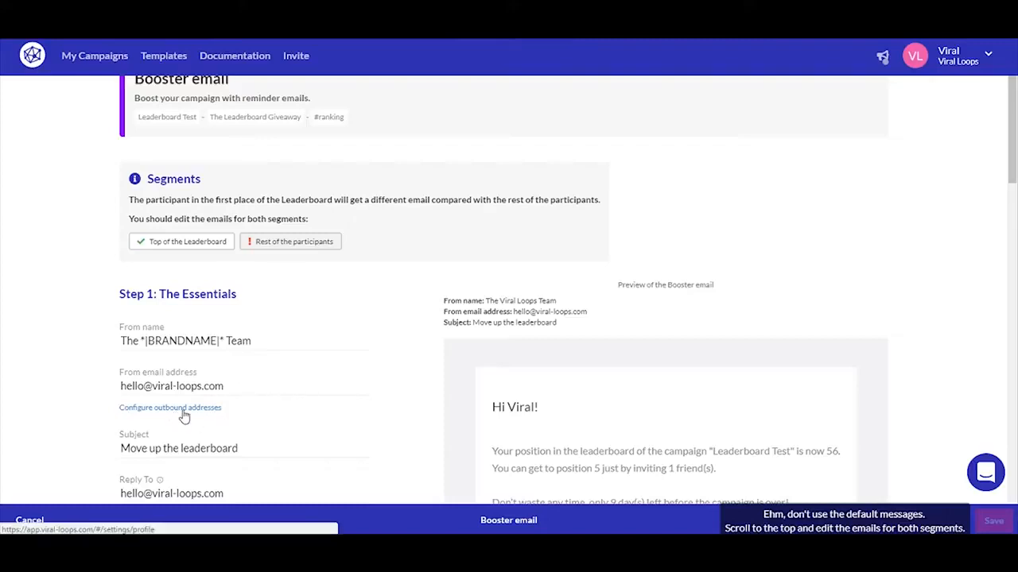
scroll(335, 420, "down", 3)
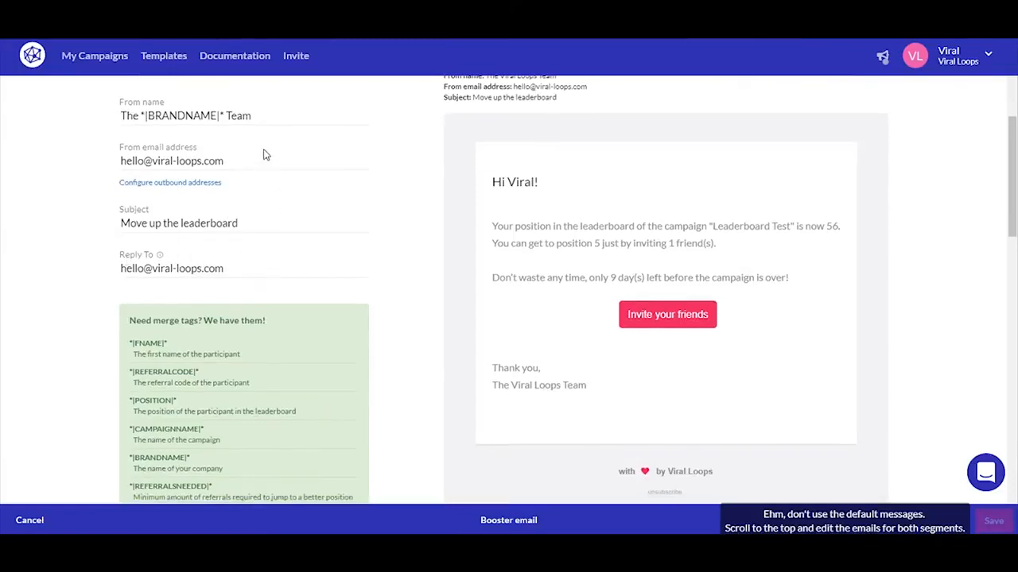
left_click(276, 119)
key("BackSpace")
key("BackSpace")
key("BackSpace")
key("BackSpace")
key("BackSpace")
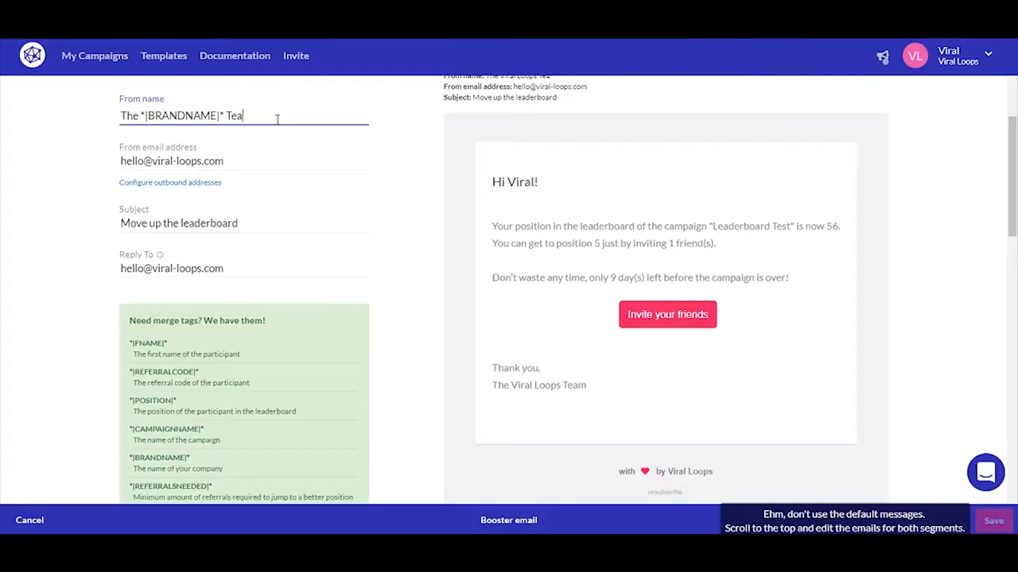
type("Awesome")
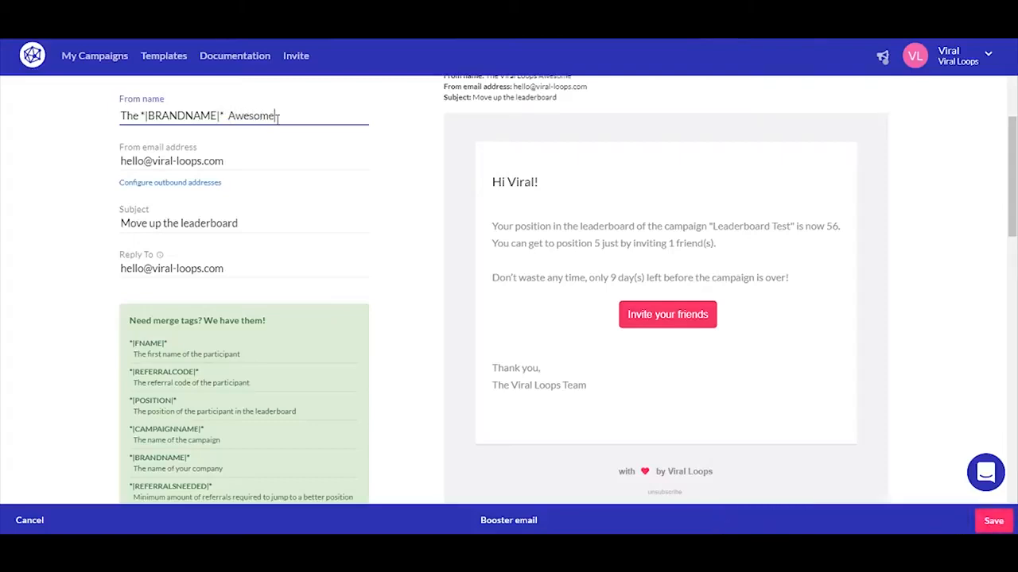
type(" Team")
left_click(277, 226)
type("!")
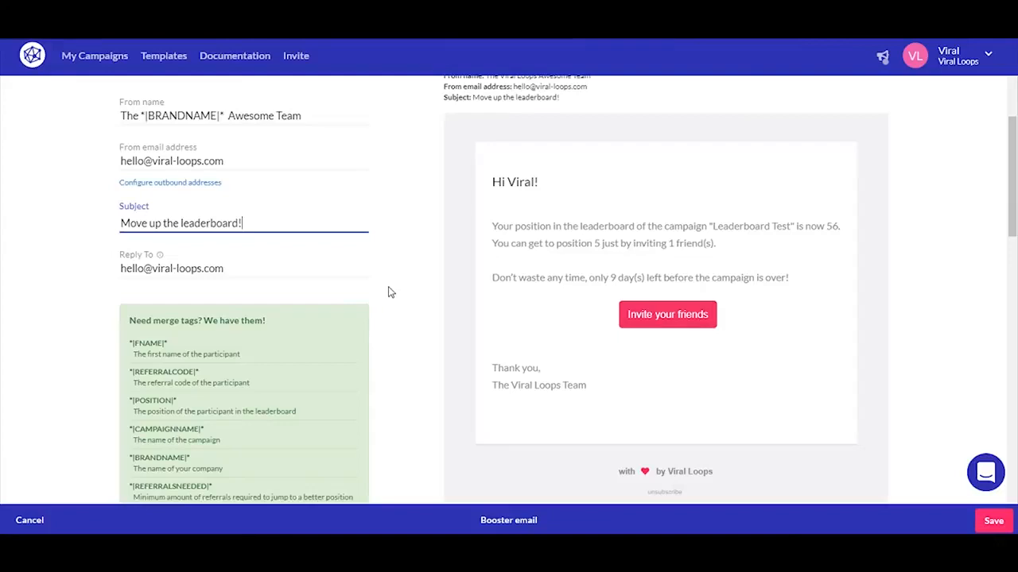
- Examine the Rest of the participants email's merge tags, preview, graphics, call-to-action and content sections
scroll(389, 291, "down", 4)
scroll(388, 291, "up", 1)
left_click_drag(125, 135, 290, 380)
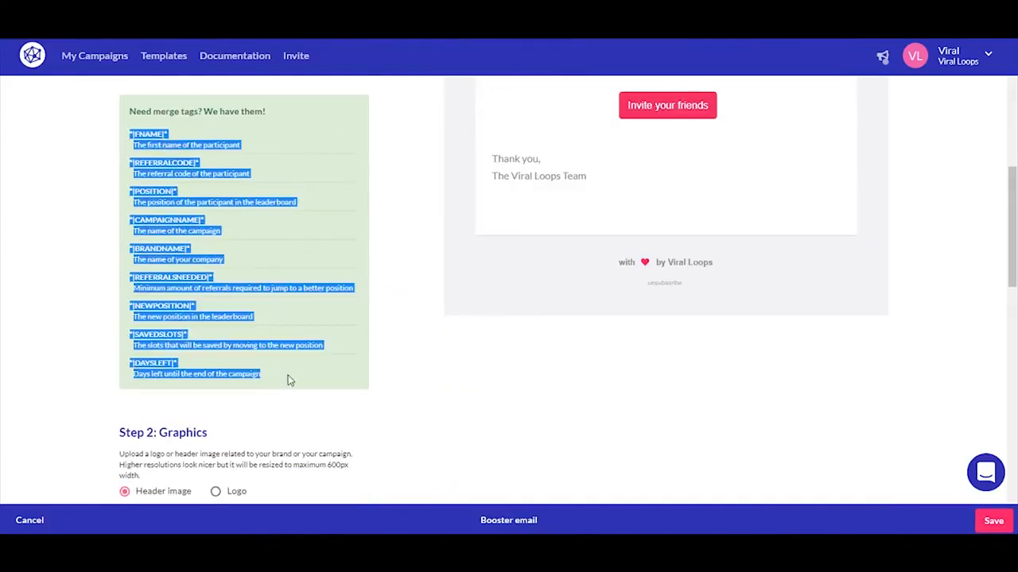
left_click(410, 344)
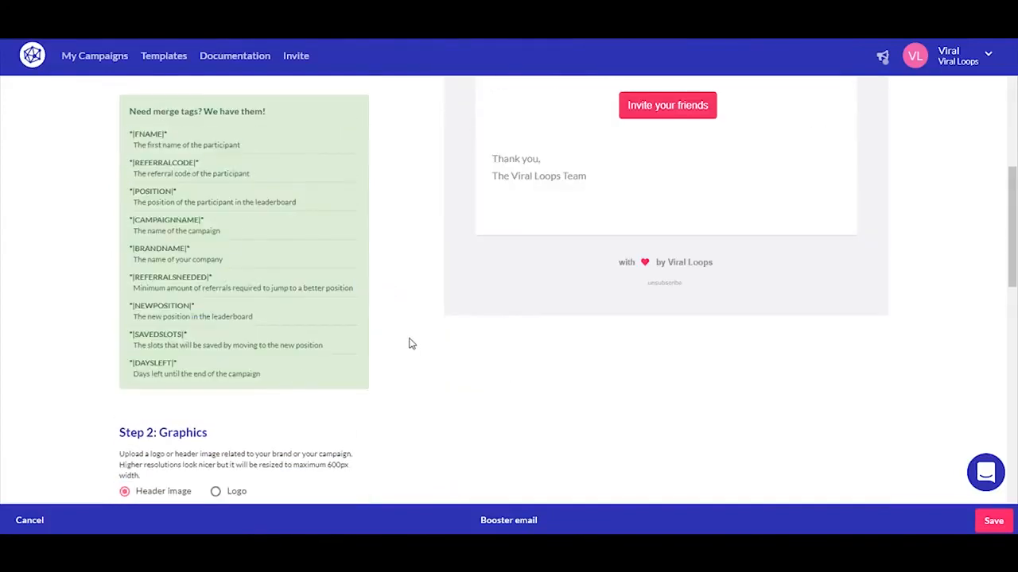
scroll(410, 343, "up", 4)
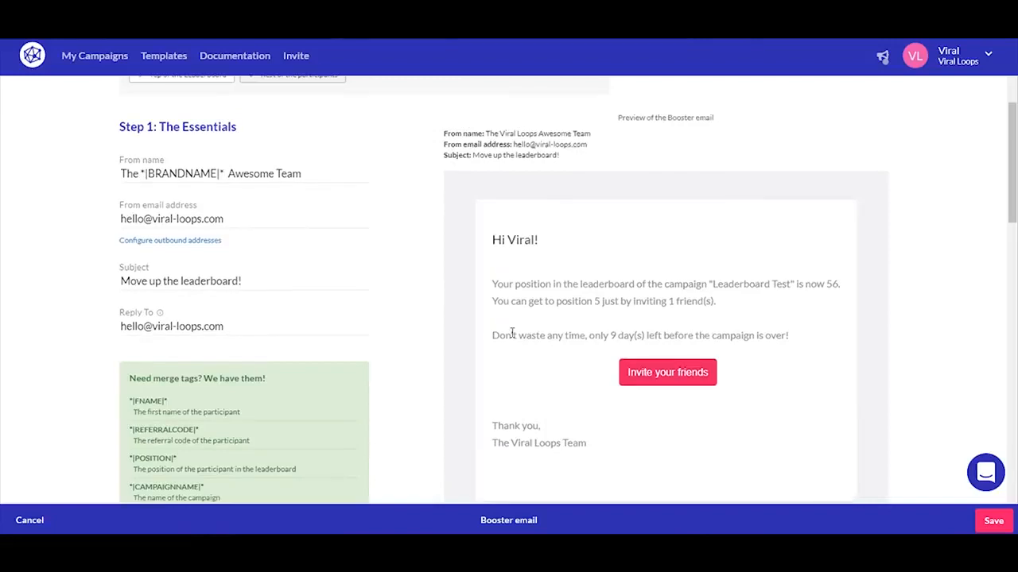
scroll(458, 366, "down", 6)
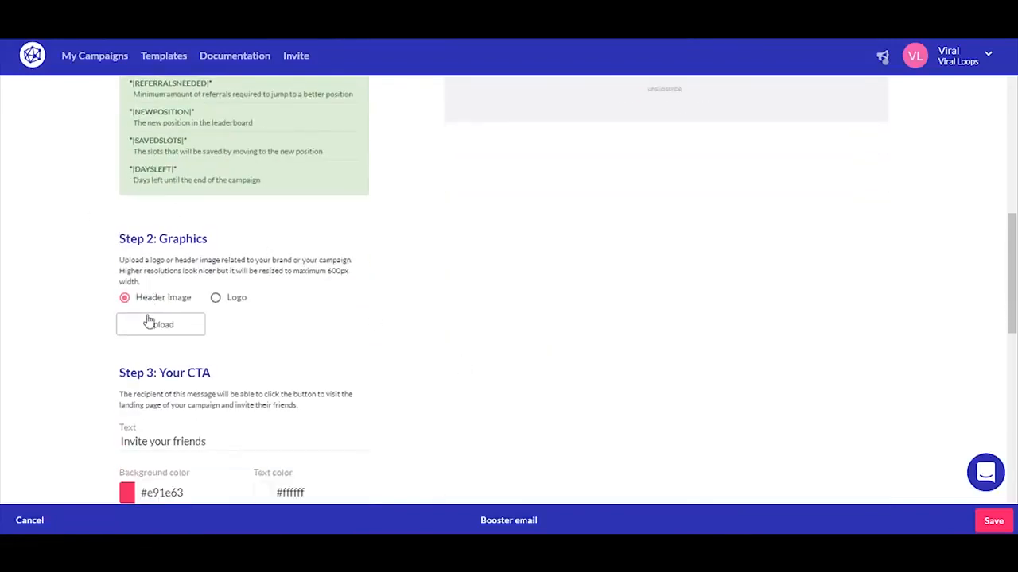
scroll(267, 311, "down", 3)
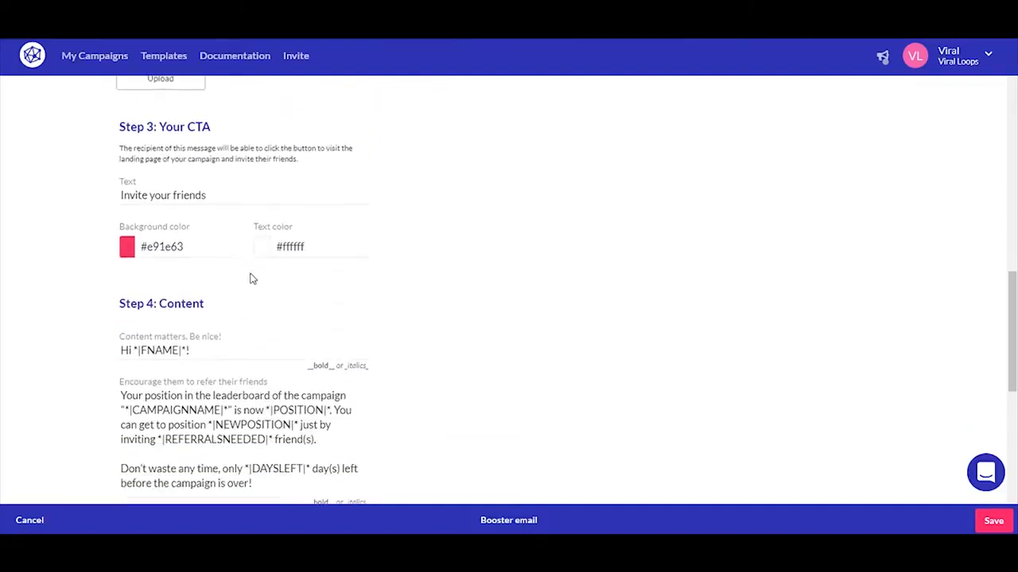
- Set the Rest of the participants email's call-to-action background color to #000000 and its text to "Invite your friends!"
left_click(128, 248)
left_click_drag(140, 303, 75, 358)
left_click(466, 360)
left_click(237, 191)
type("!")
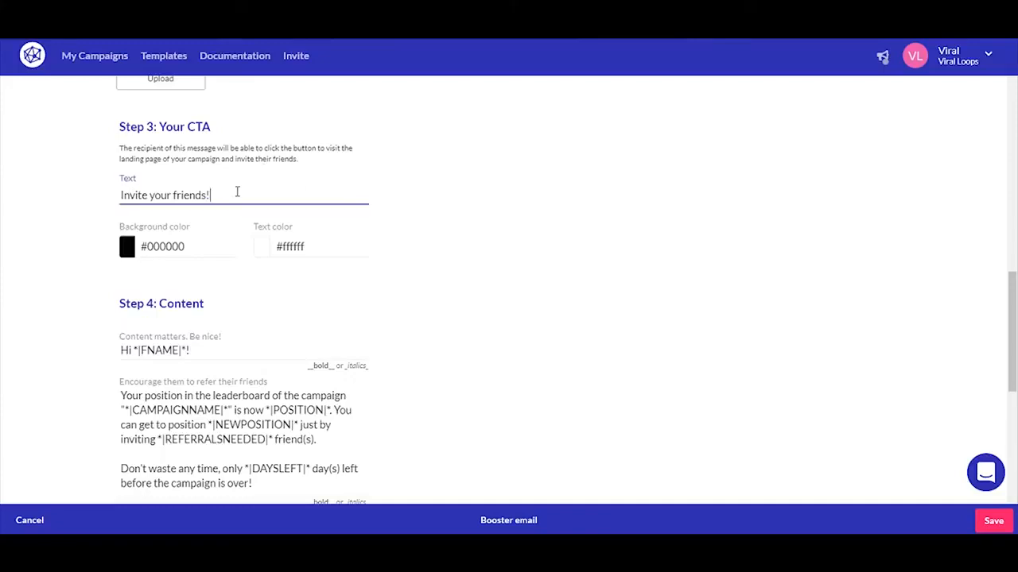
- Examine the updated Rest of the participants email preview, the content messages, the merge tags and the test email section
scroll(742, 271, "up", 5)
scroll(742, 270, "up", 3)
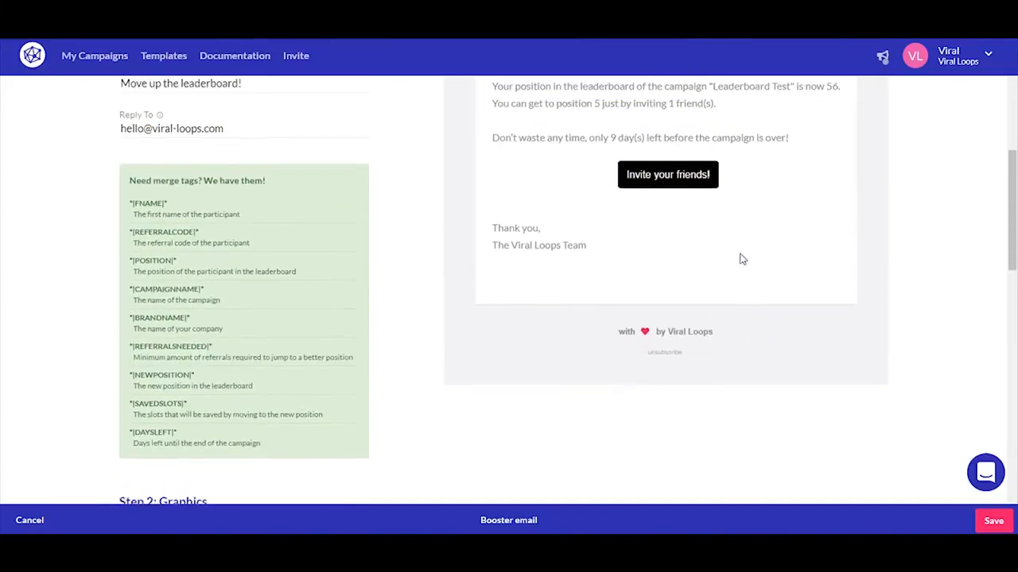
scroll(725, 278, "up", 2)
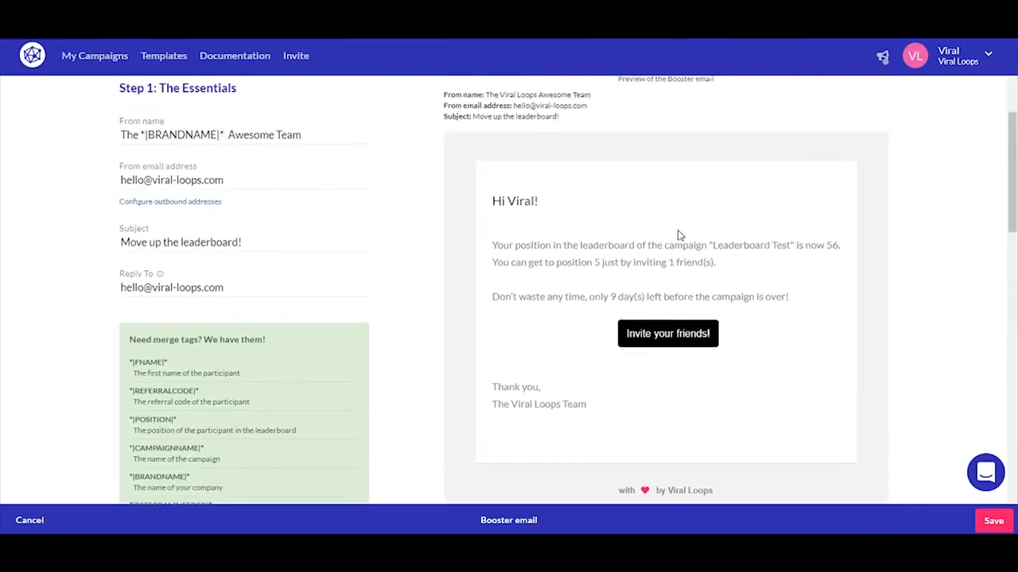
scroll(593, 324, "down", 4)
scroll(592, 323, "down", 6)
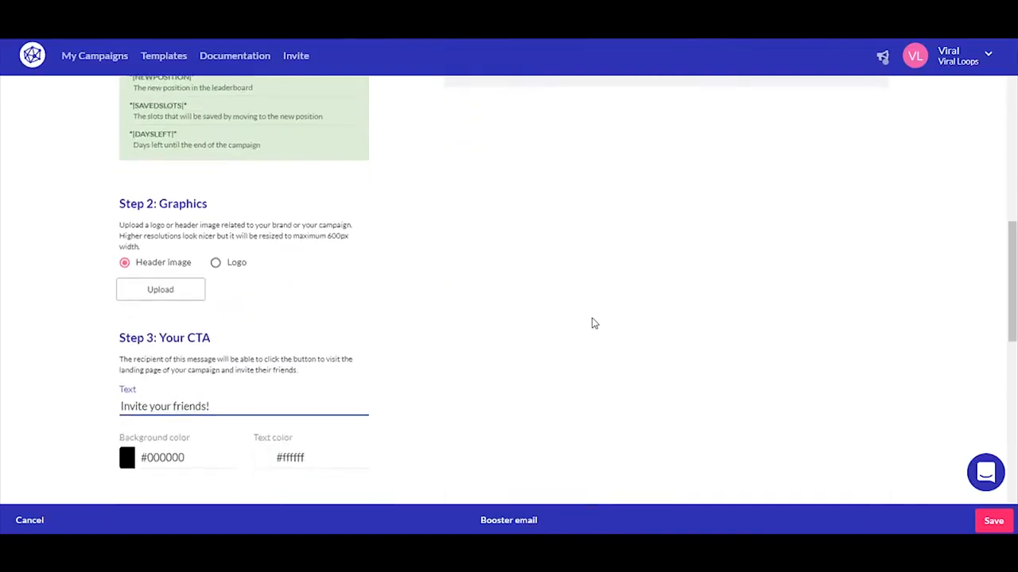
scroll(593, 324, "down", 3)
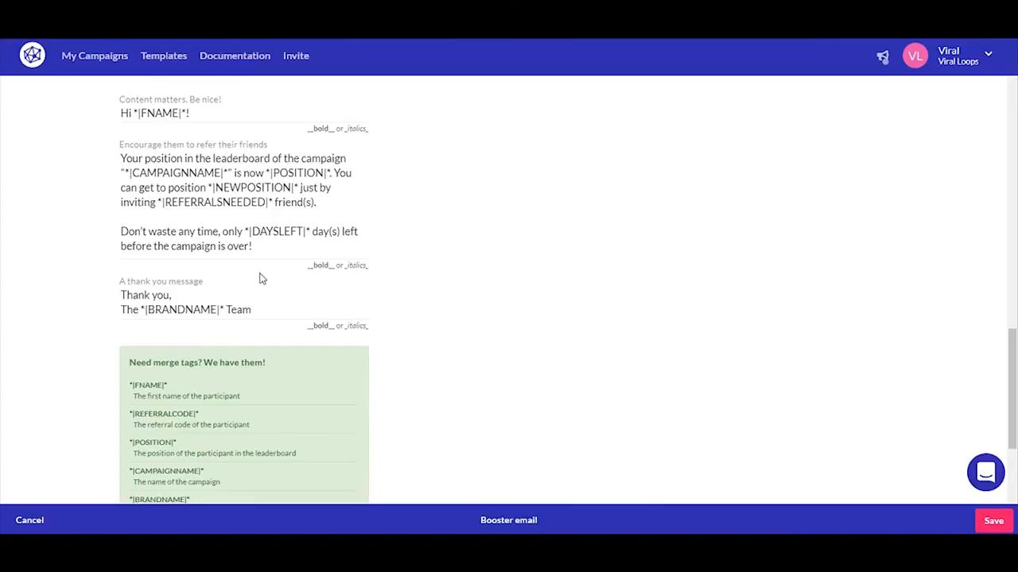
scroll(400, 327, "down", 2)
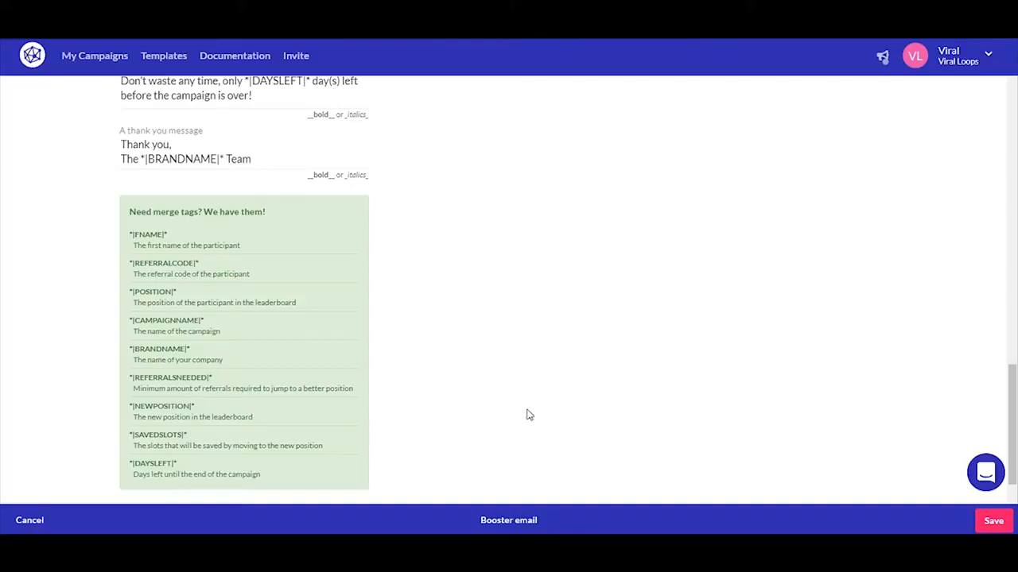
scroll(527, 414, "down", 2)
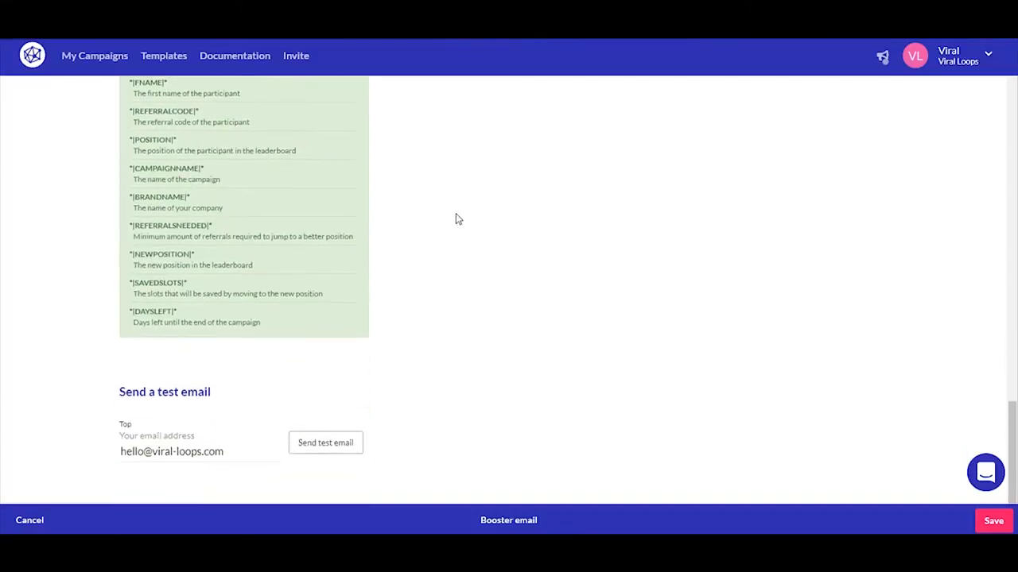
- Send a test of the Rest of the participants email and save the booster email for both segments
left_click(338, 447)
scroll(734, 341, "up", 12)
scroll(734, 340, "up", 4)
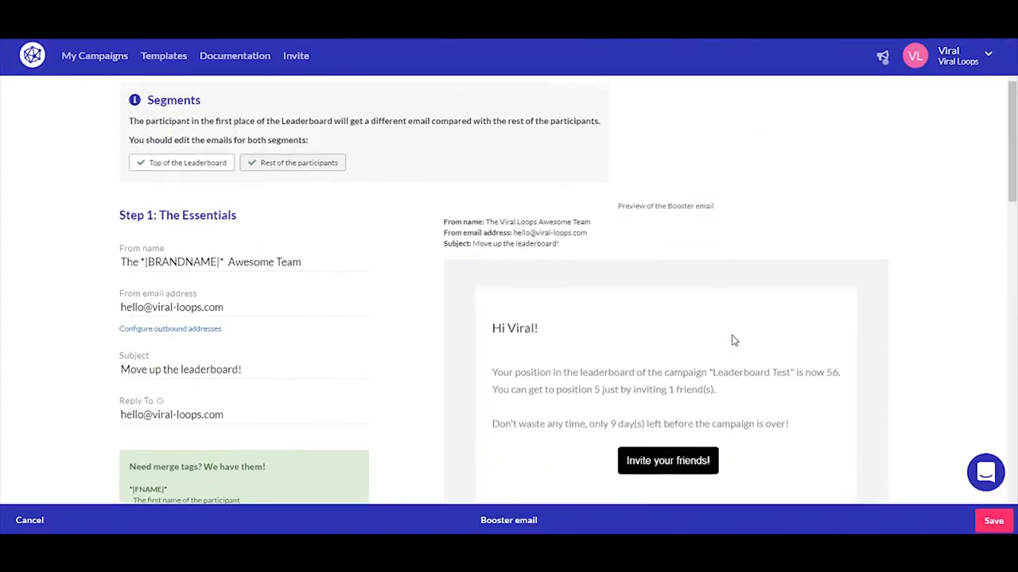
scroll(734, 340, "down", 2)
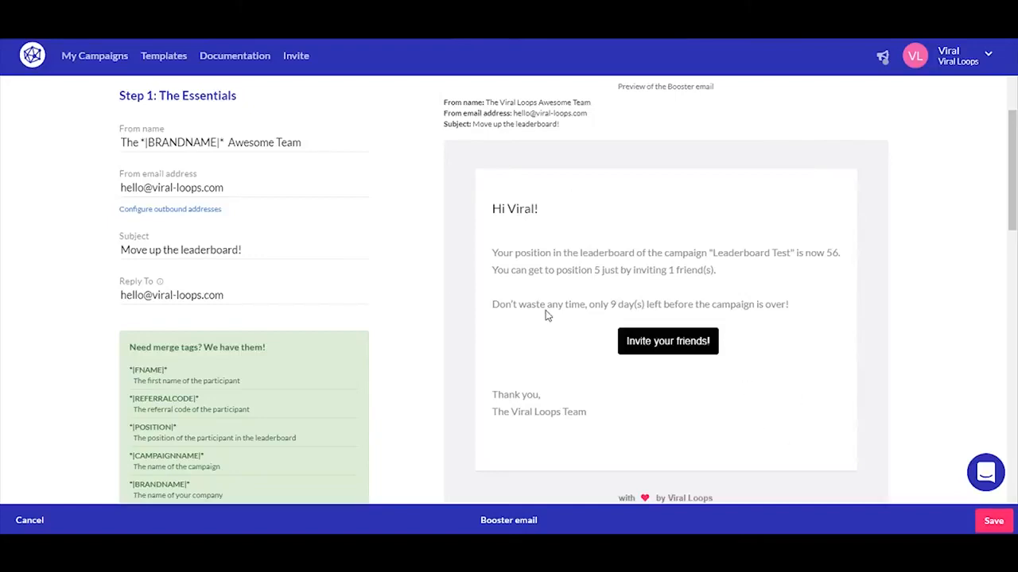
scroll(545, 313, "up", 4)
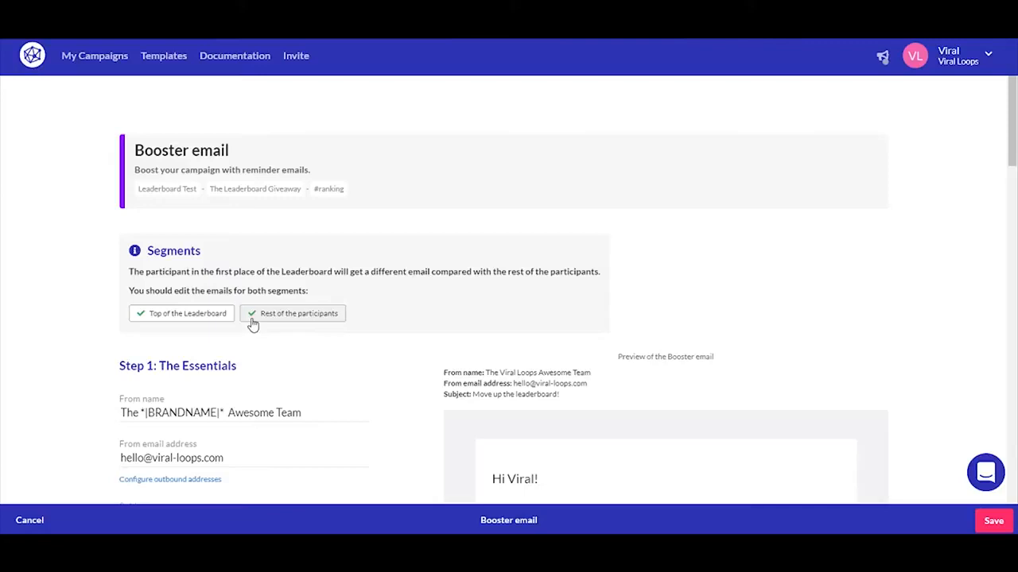
left_click(993, 523)
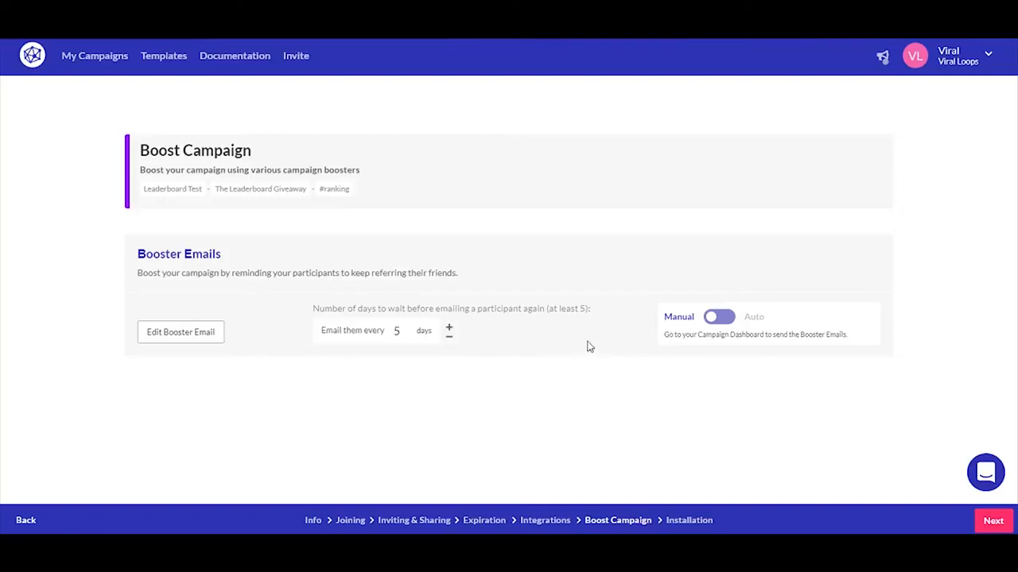
- Switch booster email sending to Auto and back to Manual
left_click(731, 319)
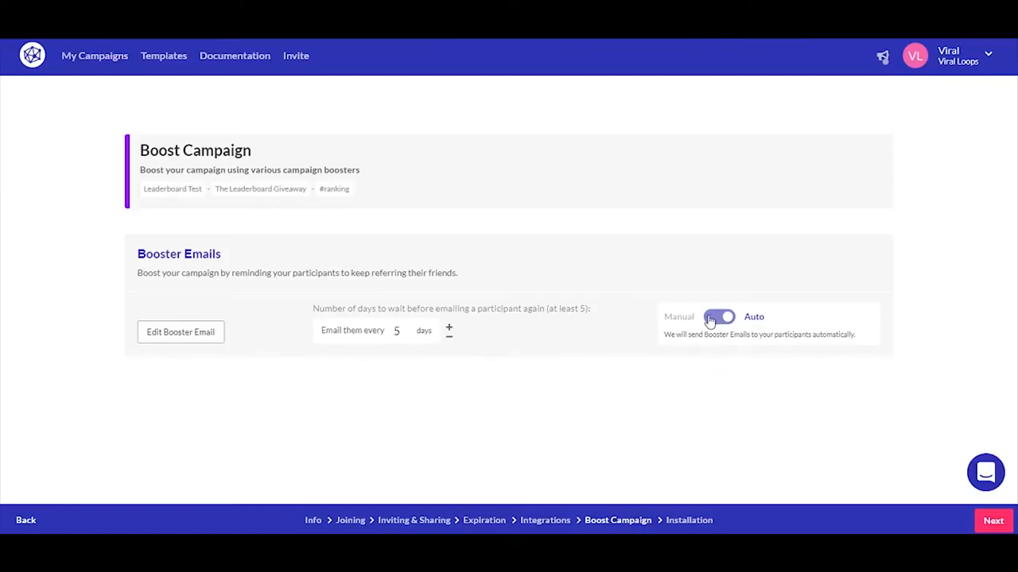
left_click(712, 319)
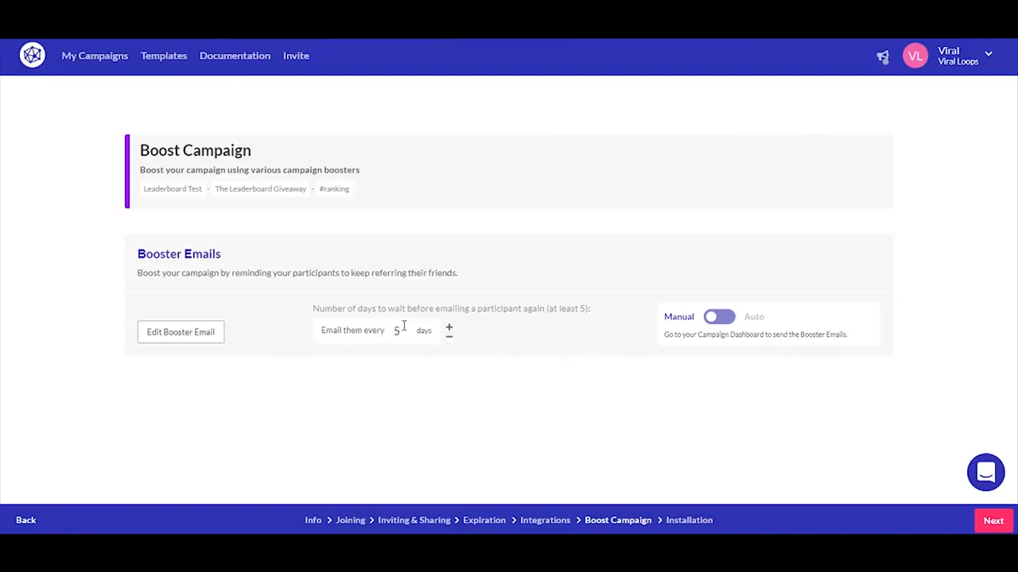
- Raise the number of days to wait before emailing a participant again and bring it back down to 5
left_click(449, 330)
left_click(450, 329)
left_click(449, 329)
left_click(449, 329)
left_click(450, 329)
left_click(449, 329)
left_click(449, 329)
left_click(450, 329)
left_click(449, 329)
left_click(449, 329)
left_click(449, 330)
left_click(450, 339)
left_click(449, 340)
left_click(450, 339)
left_click(449, 339)
left_click(449, 340)
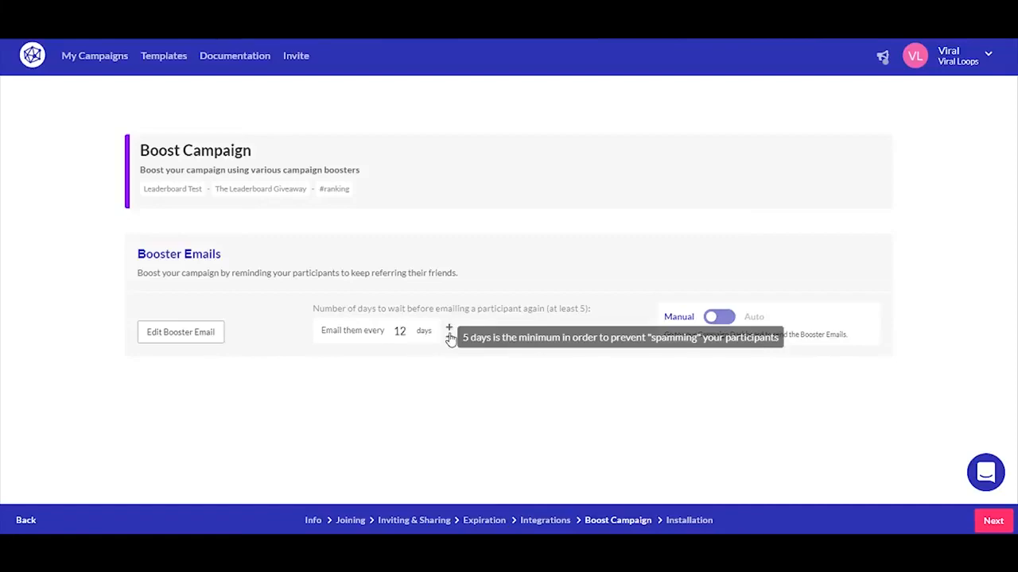
left_click(449, 339)
left_click(449, 340)
left_click(449, 340)
left_click(449, 340)
left_click(449, 340)
left_click(449, 339)
left_click(449, 339)
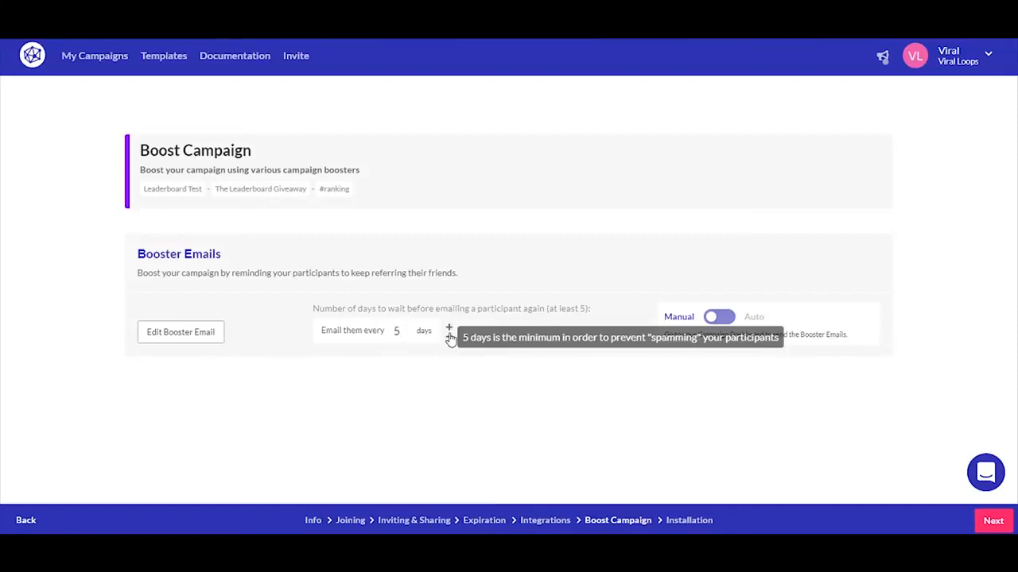